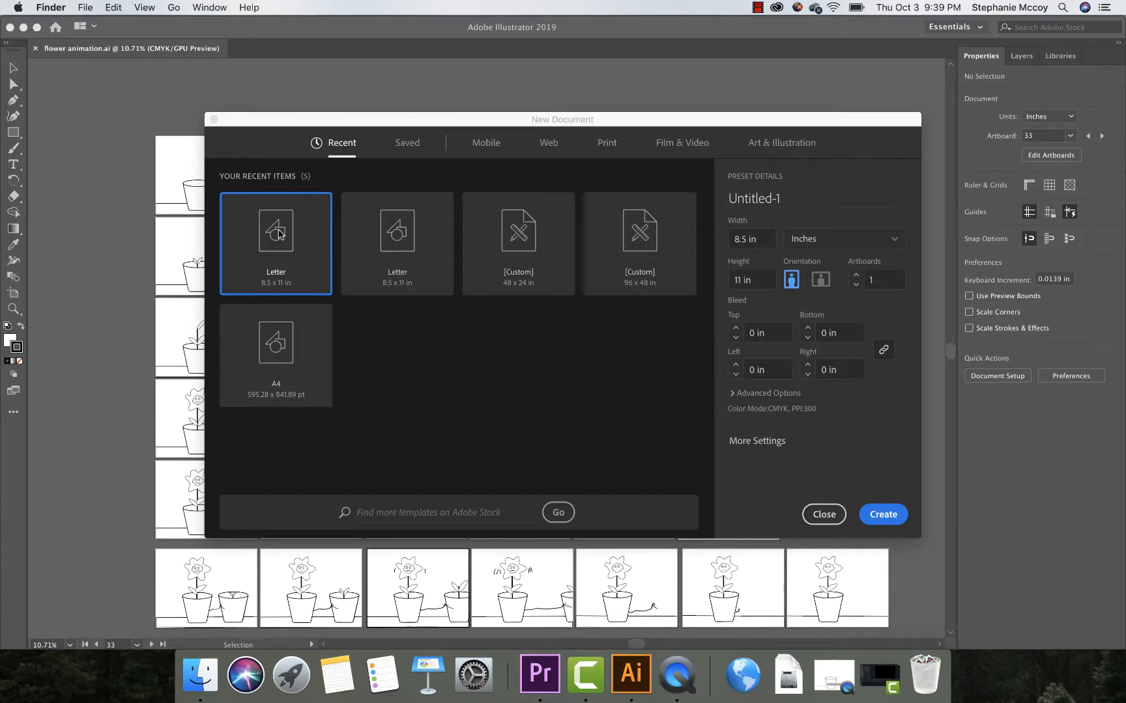
# Step: Create a new Letter-size document (8.5 x 11 in) named "flower animation" with 40 artboards
pyautogui.click(338, 124)
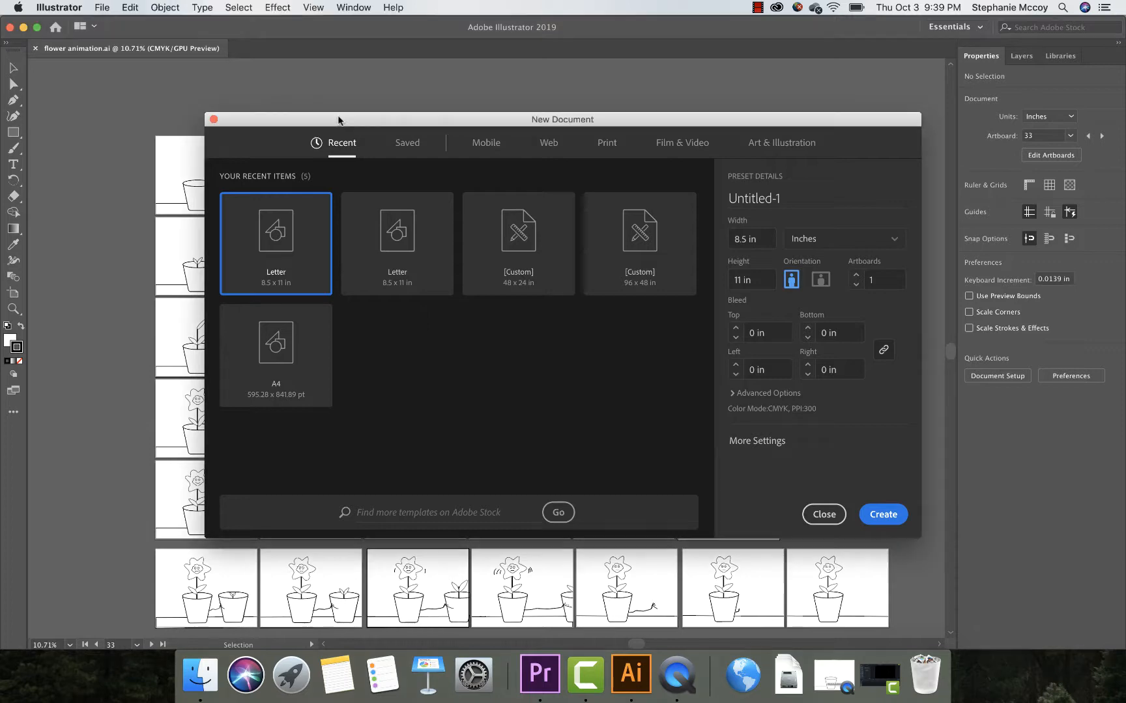
pyautogui.moveTo(338, 124); pyautogui.dragTo(287, 109)
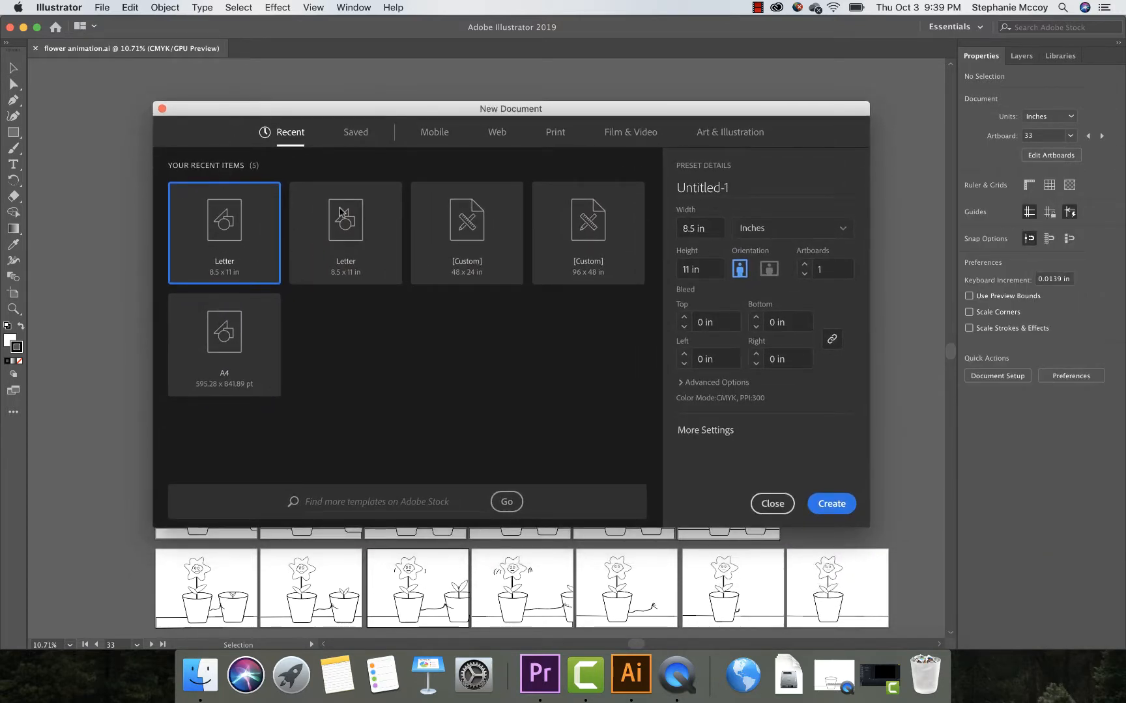
pyautogui.click(726, 189)
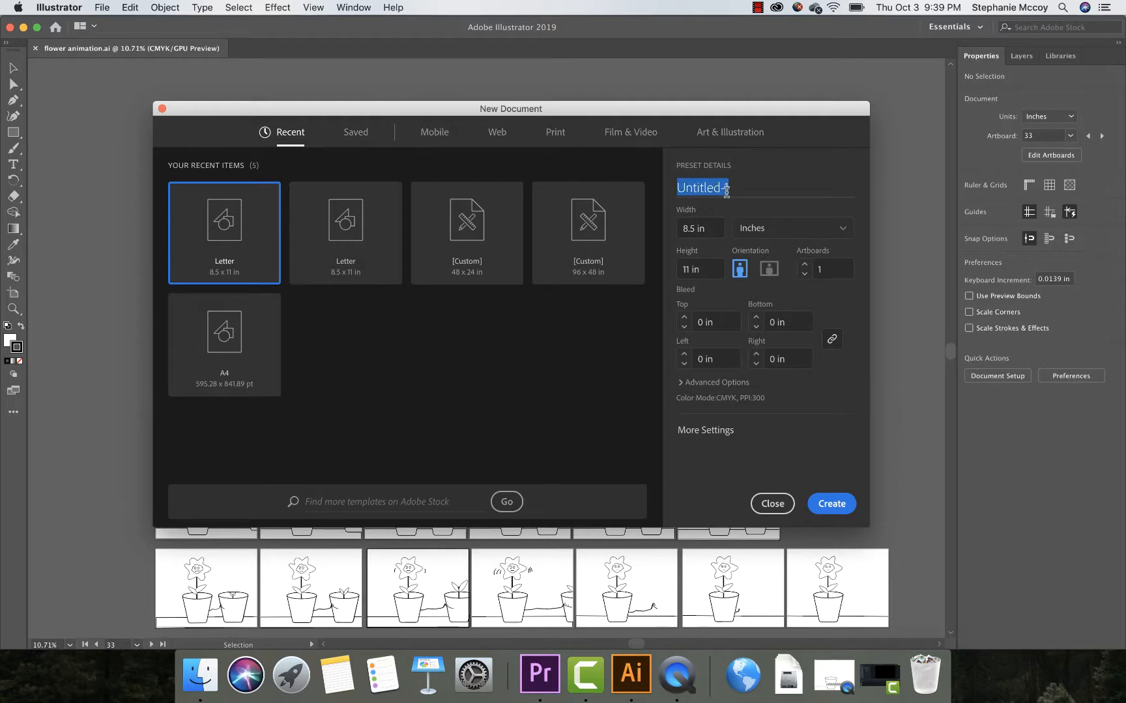
pyautogui.write('flower an')
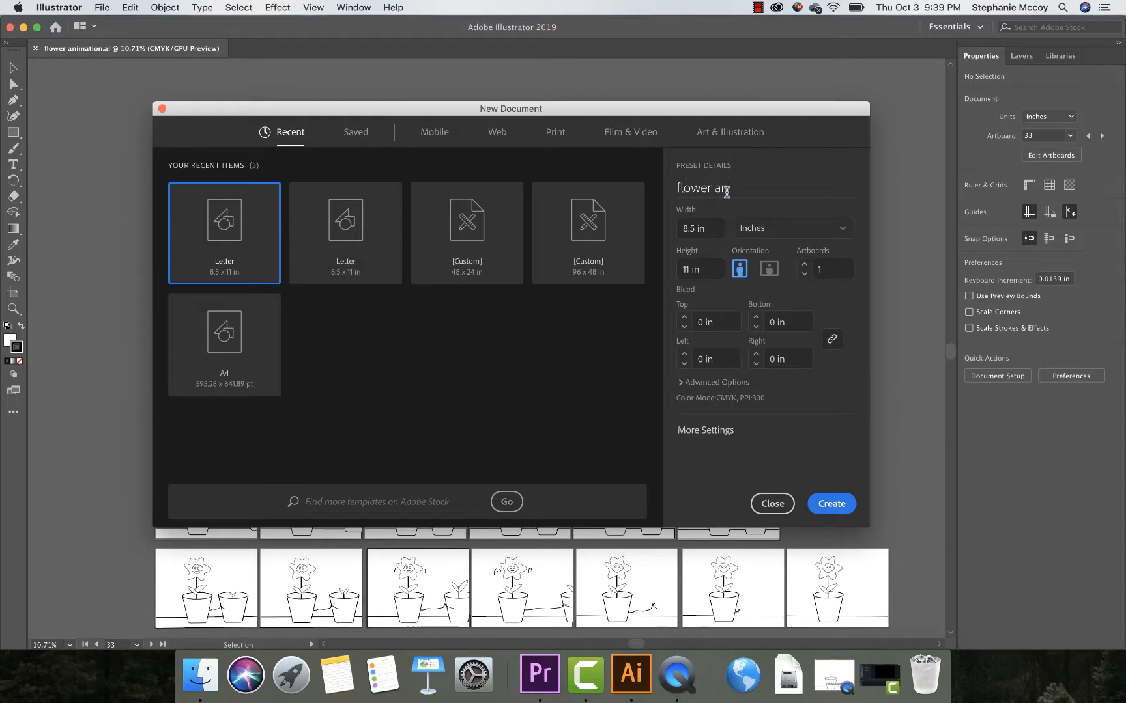
pyautogui.write('imation')
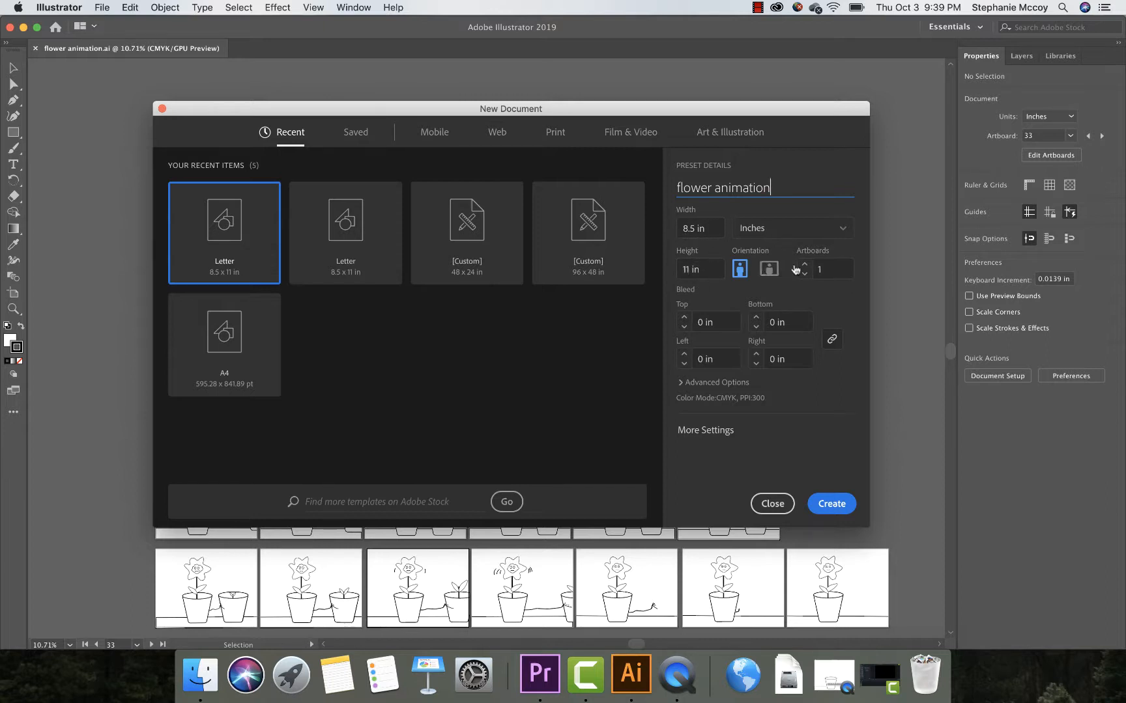
pyautogui.click(828, 269)
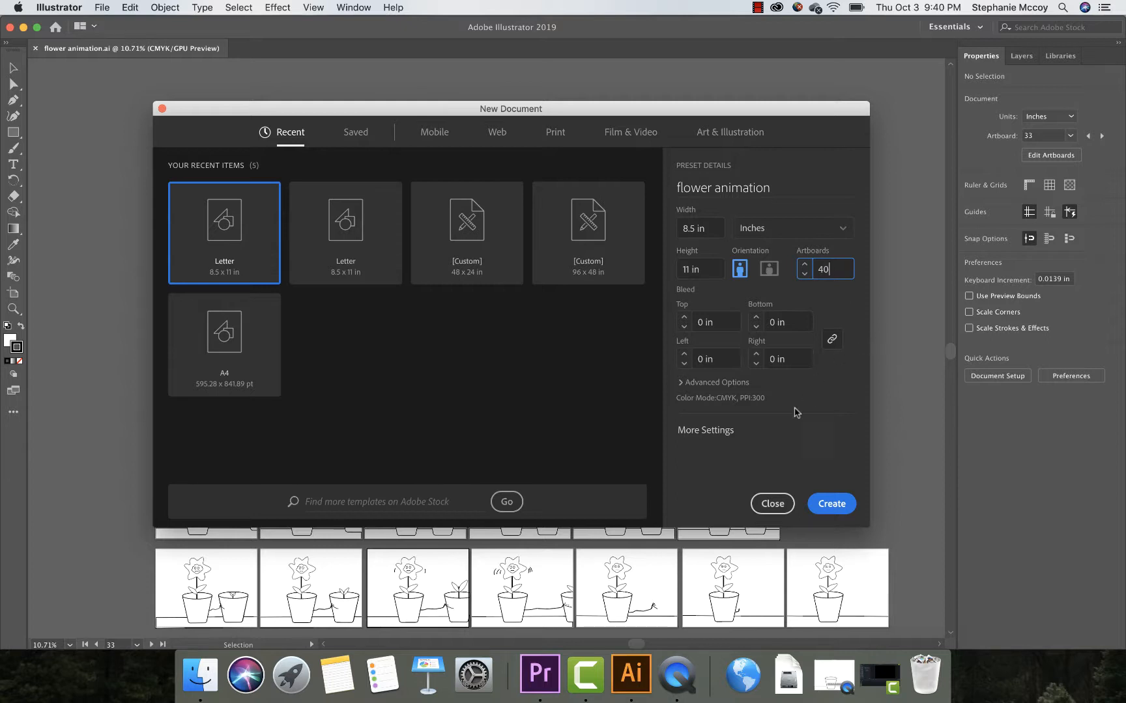
pyautogui.click(824, 509)
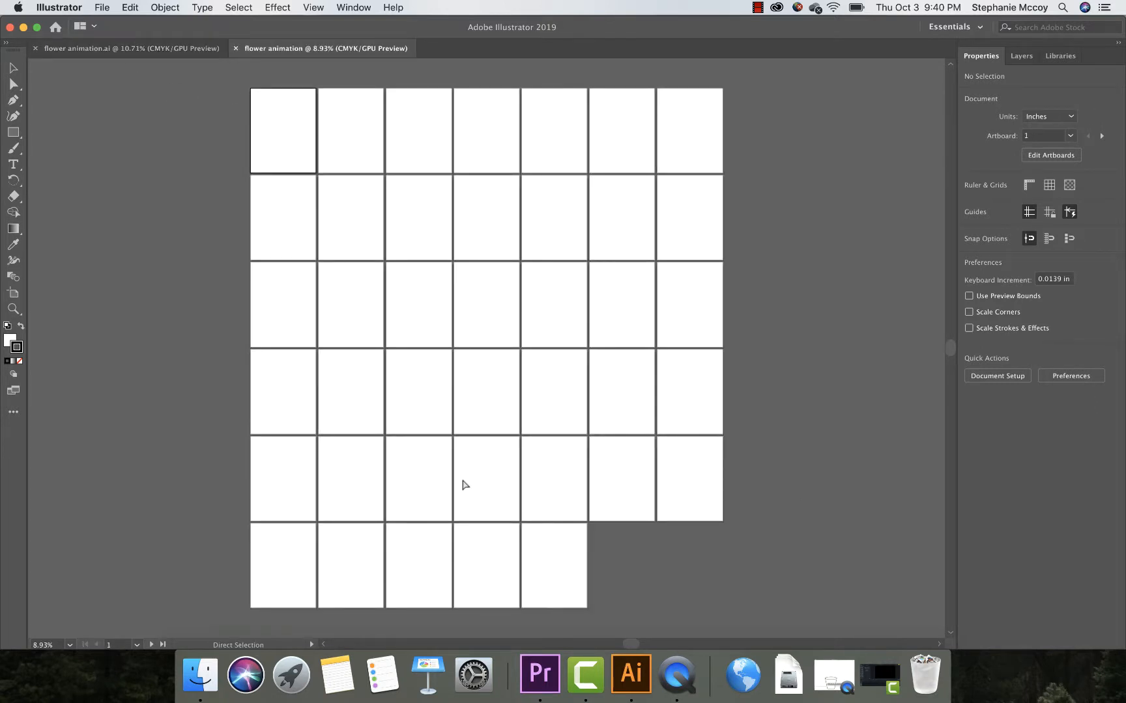
# Step: Examine the new document's grid of blank artboards and look through its list of artboard numbers
pyautogui.press('super+equal')
pyautogui.press('super+equal')
pyautogui.press('super+equal')
pyautogui.press('super+equal')
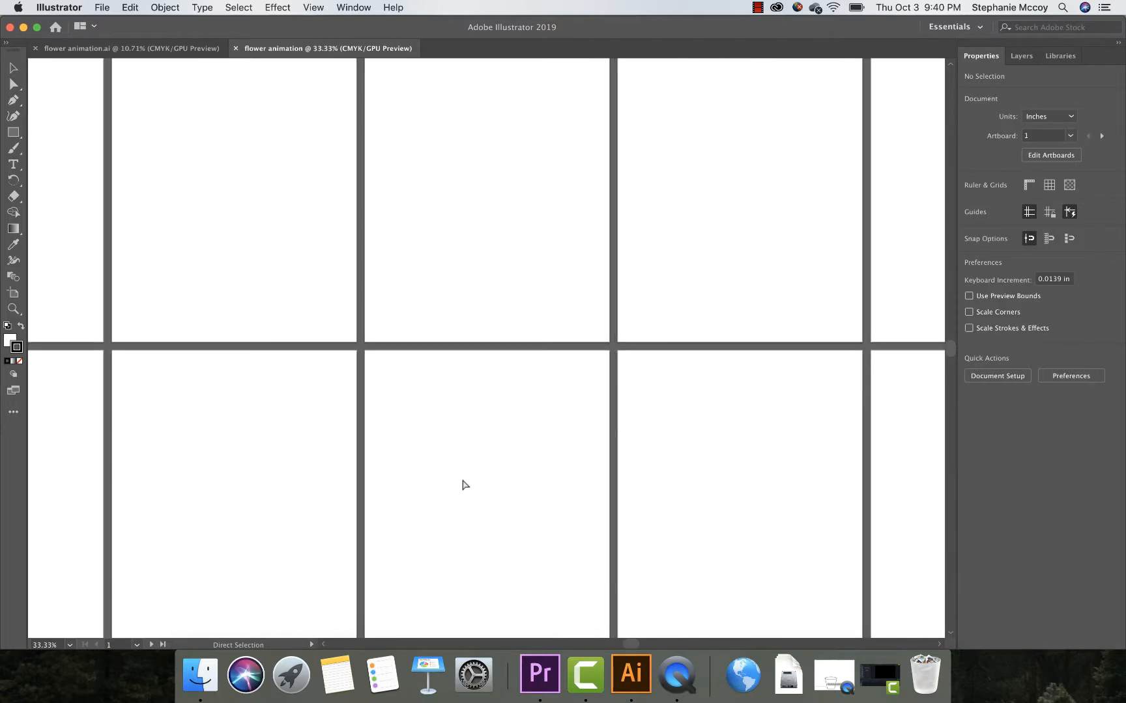
pyautogui.press('super+minus')
pyautogui.press('super+minus')
pyautogui.press('super+minus')
pyautogui.press('super+minus')
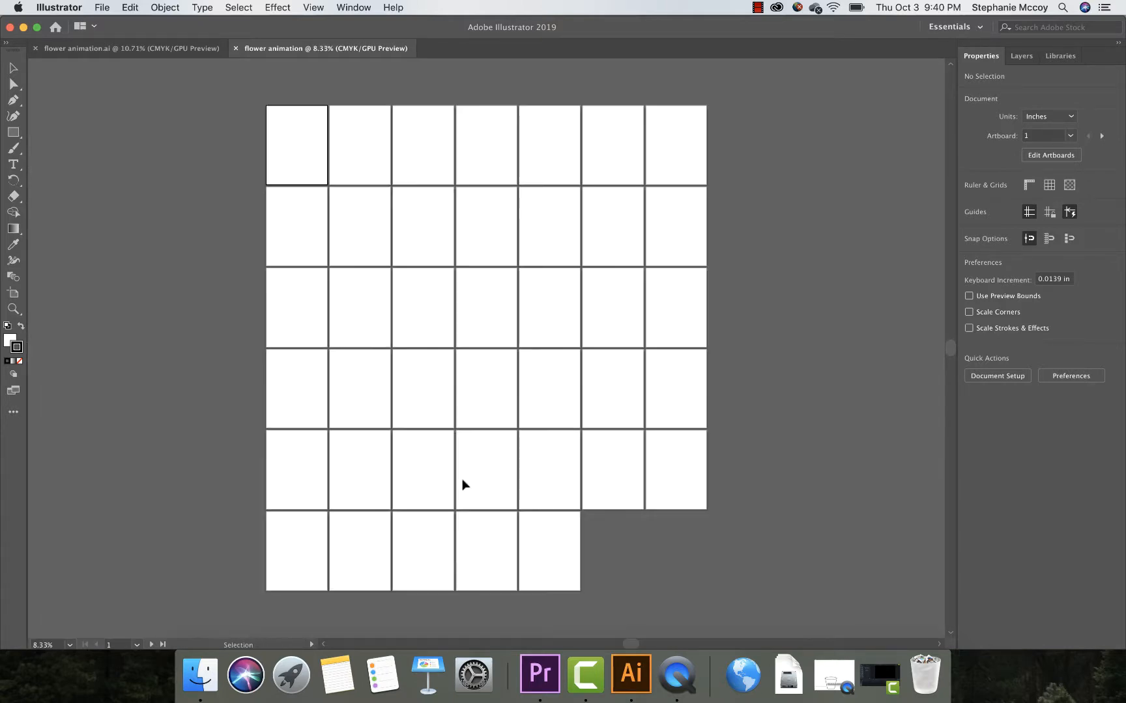
pyautogui.click(137, 645)
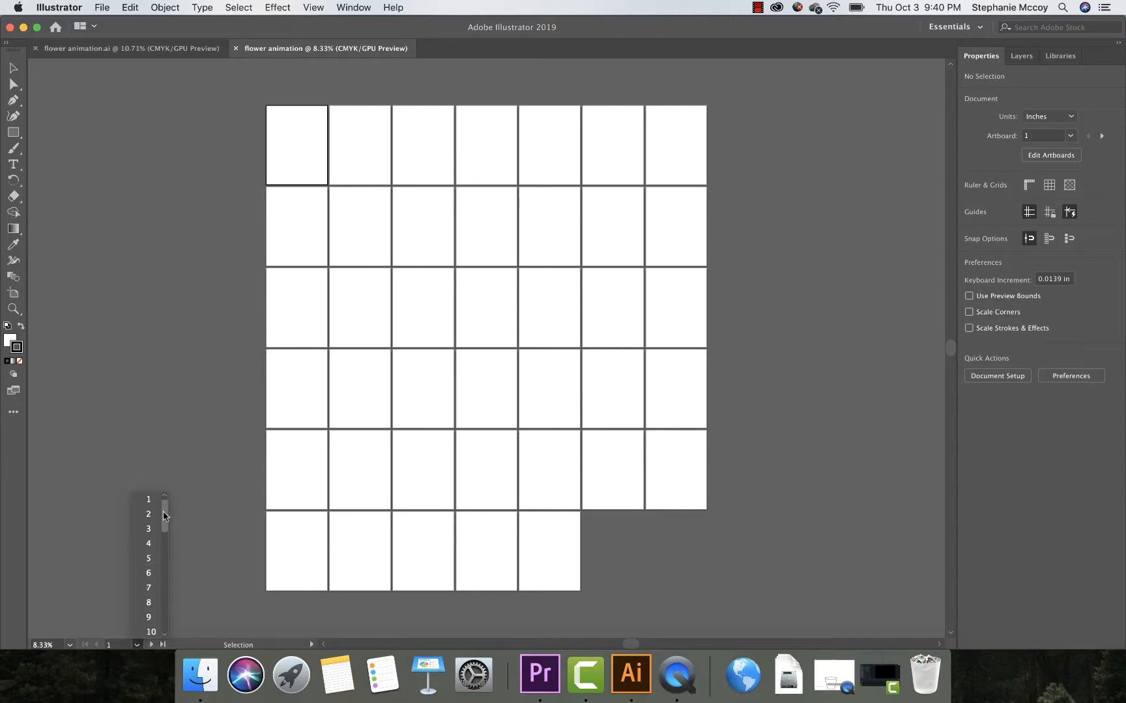
pyautogui.scroll(-5, 167, 521)
pyautogui.scroll(4, 168, 521)
pyautogui.scroll(2, 168, 521)
pyautogui.click(305, 154)
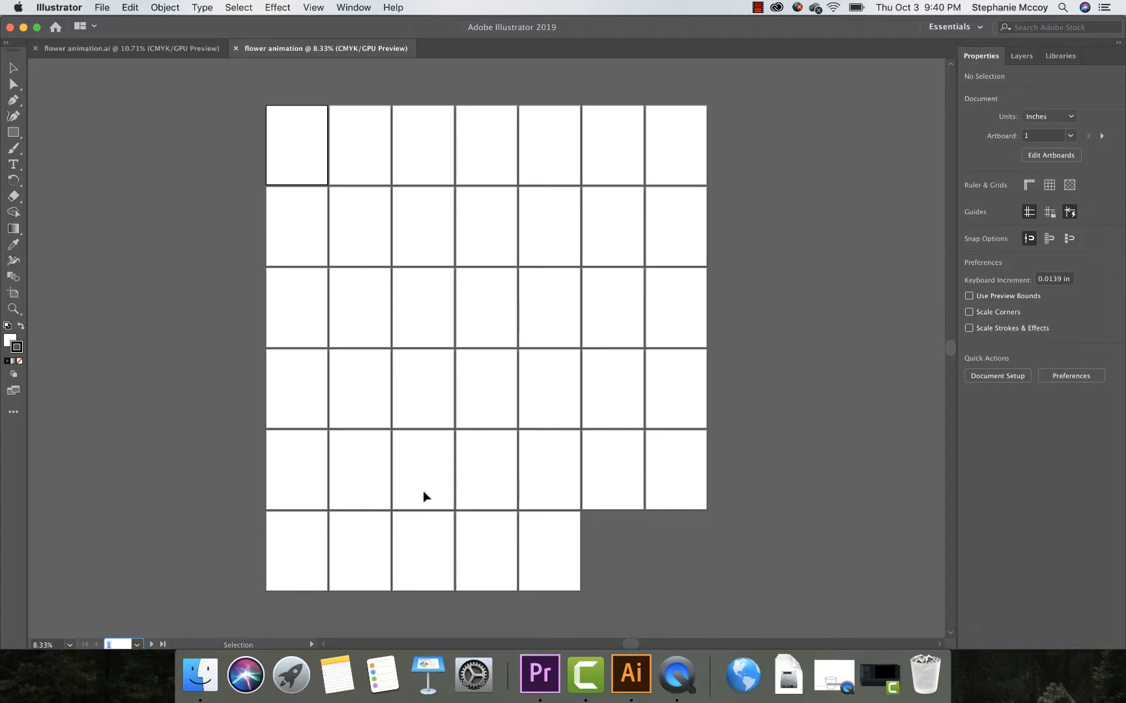
# Step: Switch to the flower animation.ai document and examine the opening frames of the flower pot drawing
pyautogui.click(130, 48)
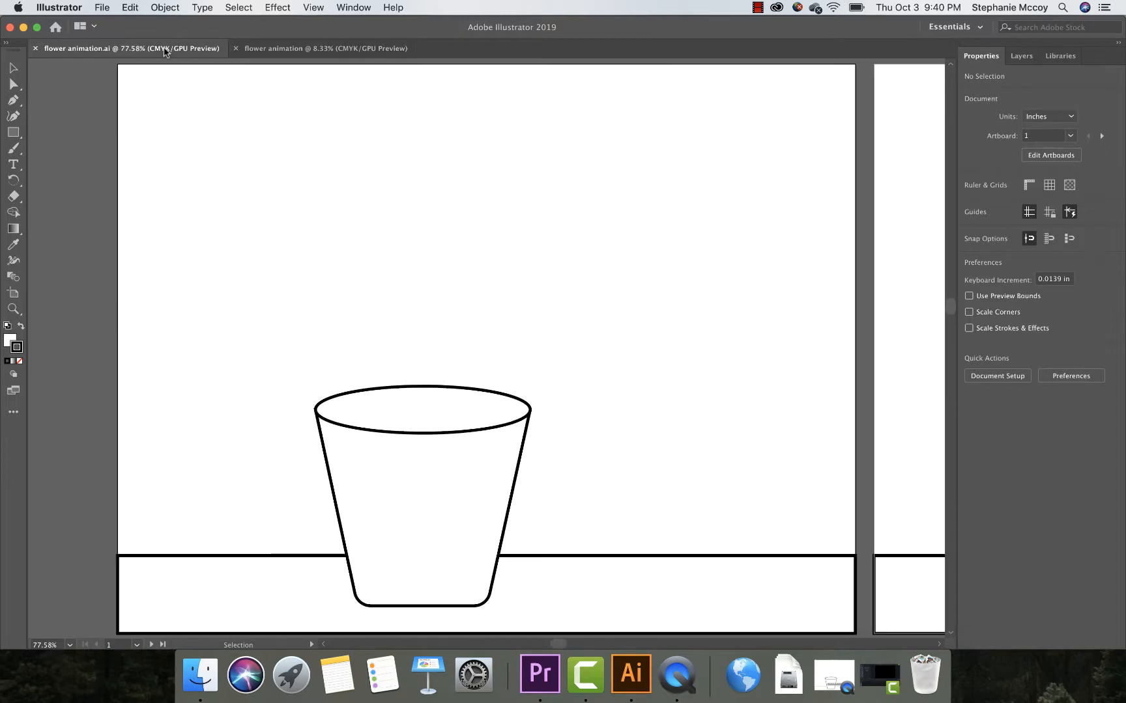
pyautogui.scroll(-3, 469, 370)
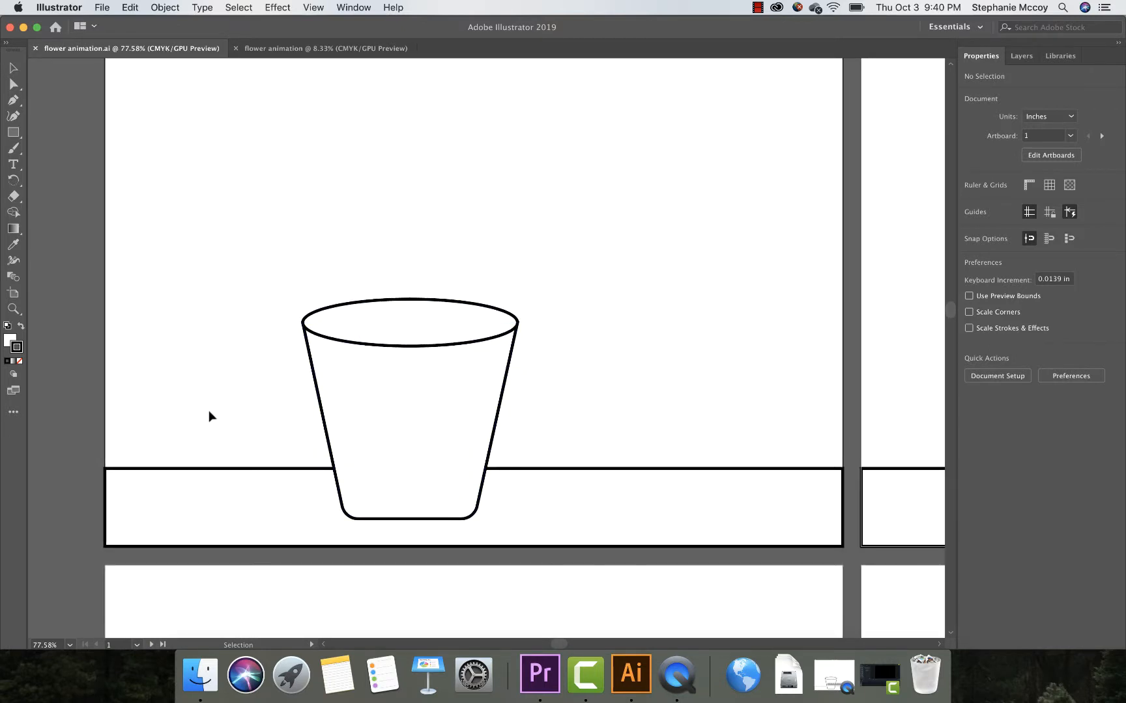
pyautogui.scroll(2, 73, 381)
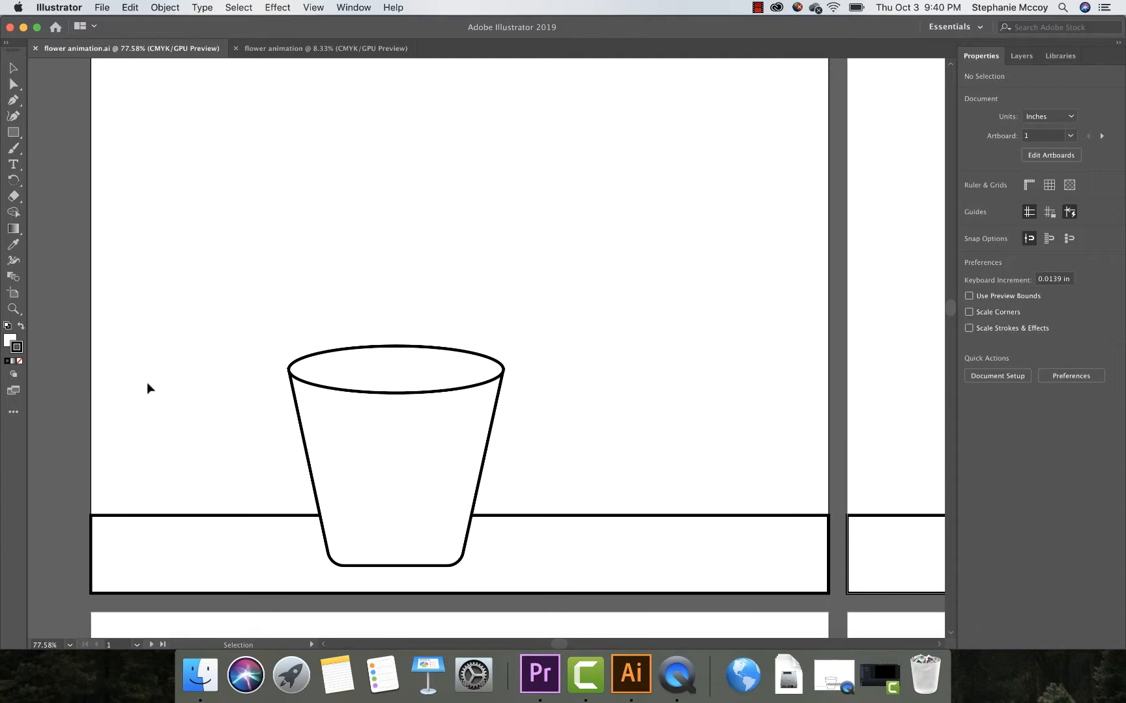
pyautogui.press('super+minus')
pyautogui.press('super+minus')
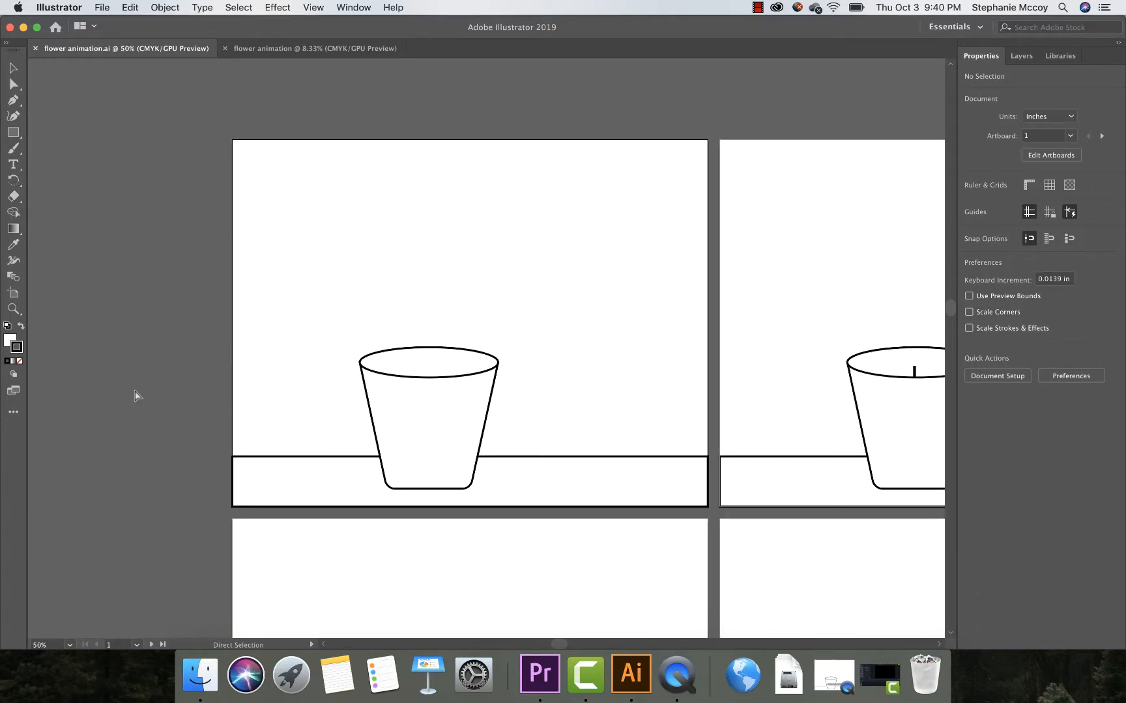
pyautogui.press('super+minus')
pyautogui.press('super+minus')
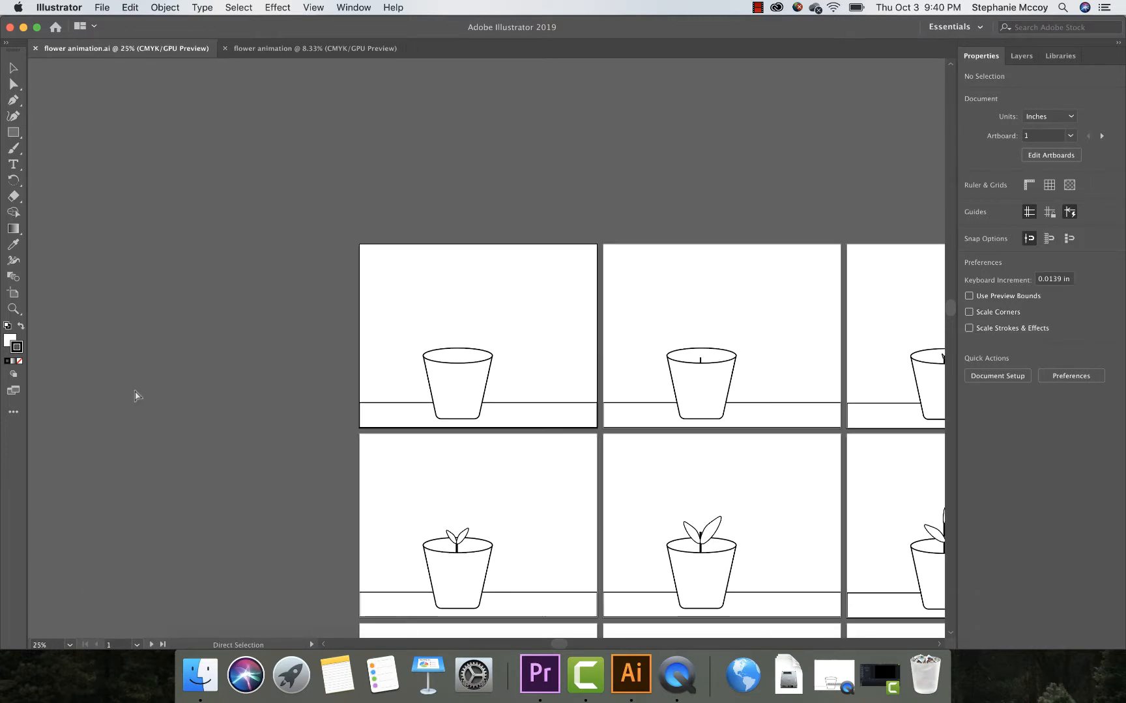
pyautogui.press('super+minus')
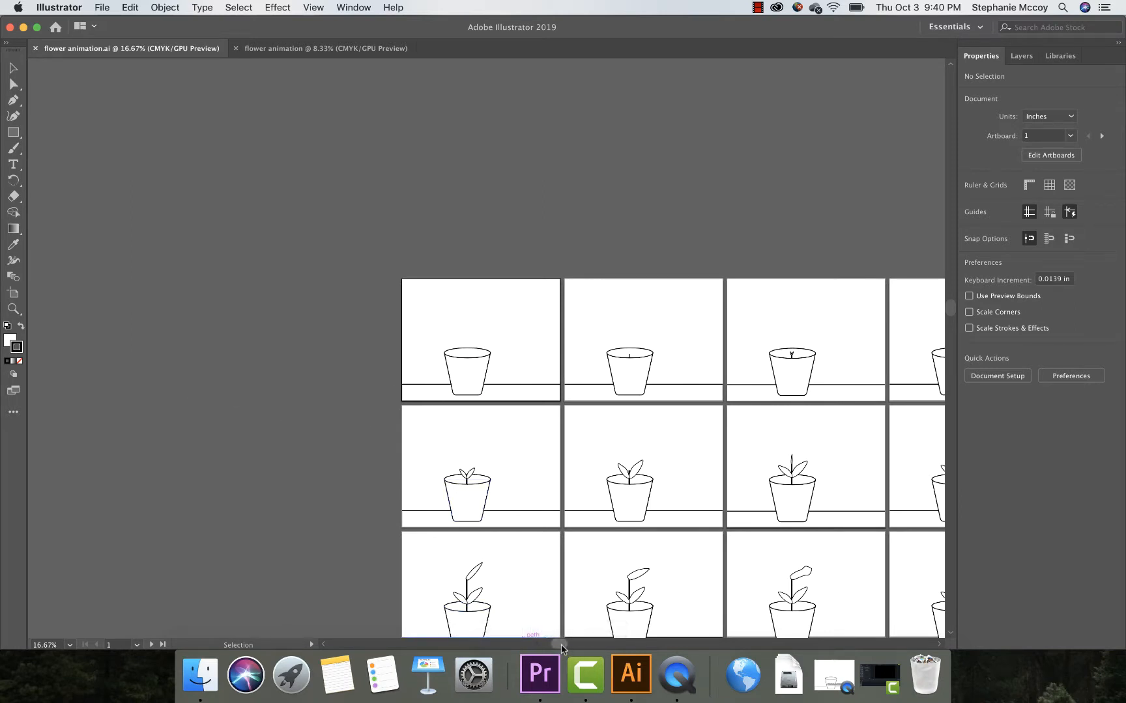
# Step: Review the remaining animation frames across all rows, from the sprouting plant to the final flower frame
pyautogui.moveTo(561, 645); pyautogui.dragTo(588, 645)
pyautogui.scroll(-8, 589, 595)
pyautogui.hscroll(3, 590, 594)
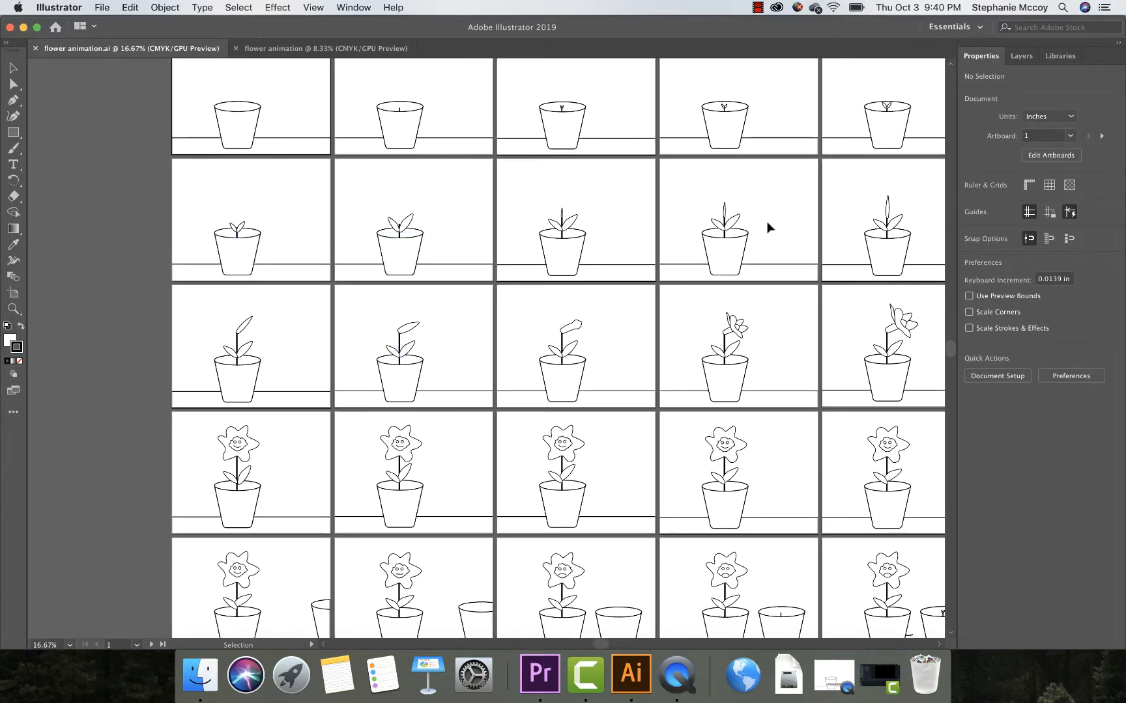
pyautogui.moveTo(601, 645); pyautogui.dragTo(618, 646)
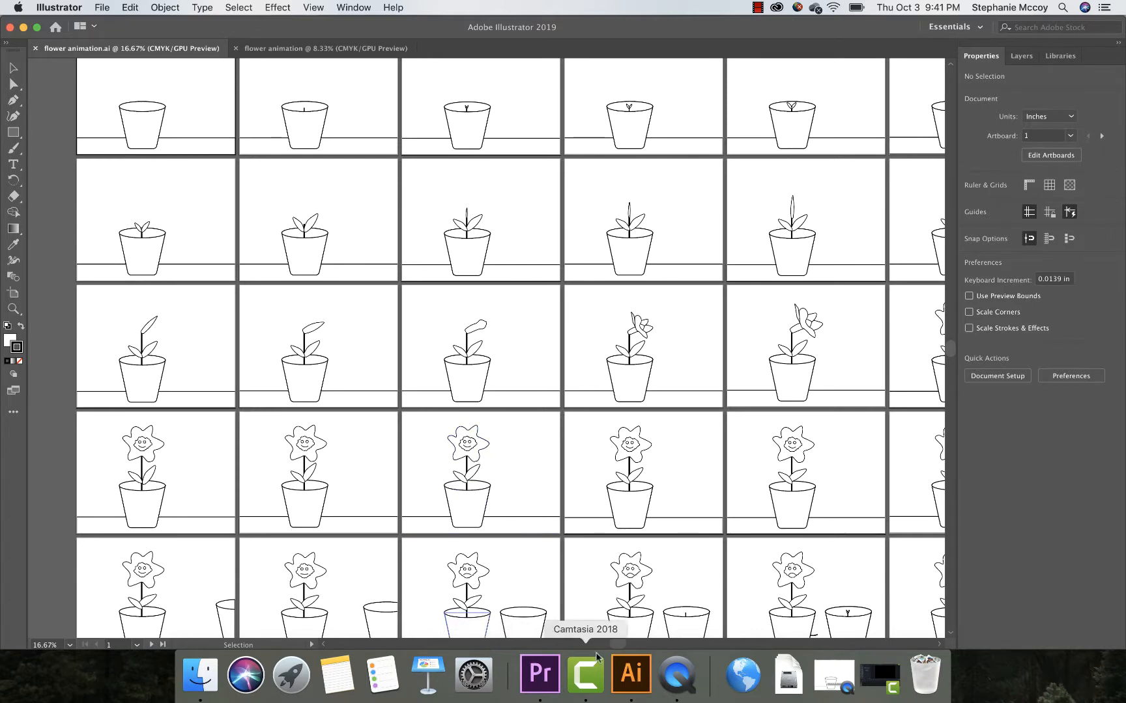
pyautogui.moveTo(613, 644); pyautogui.dragTo(639, 645)
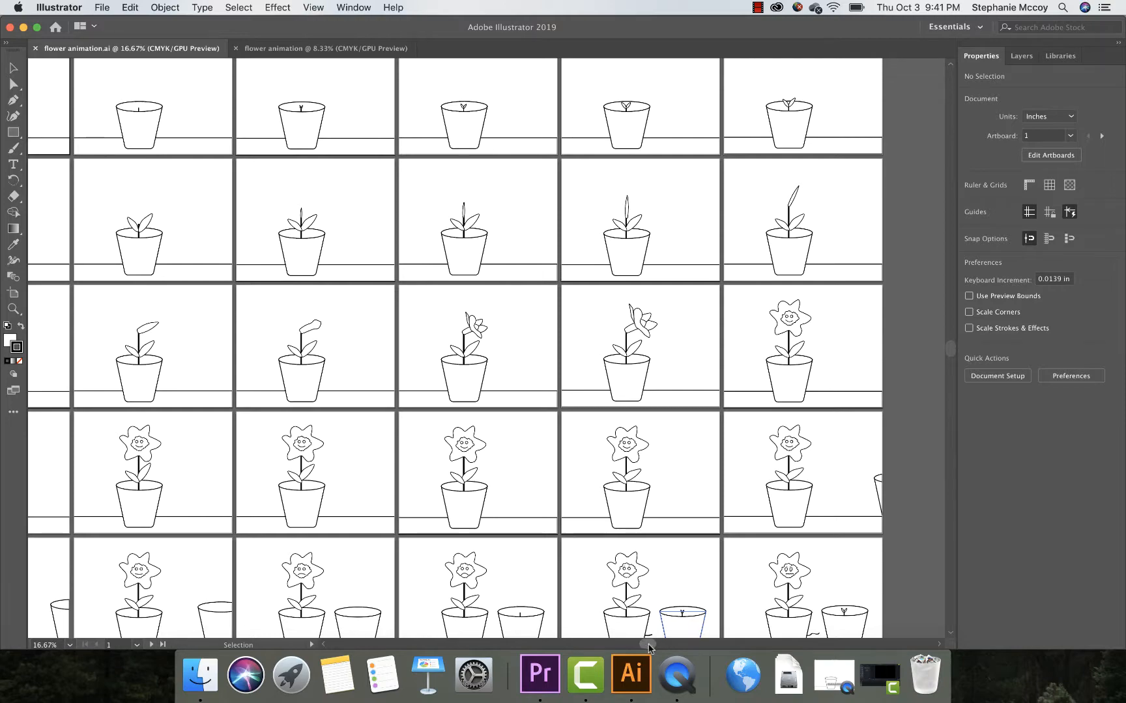
pyautogui.moveTo(648, 645); pyautogui.dragTo(627, 645)
pyautogui.scroll(-4, 591, 538)
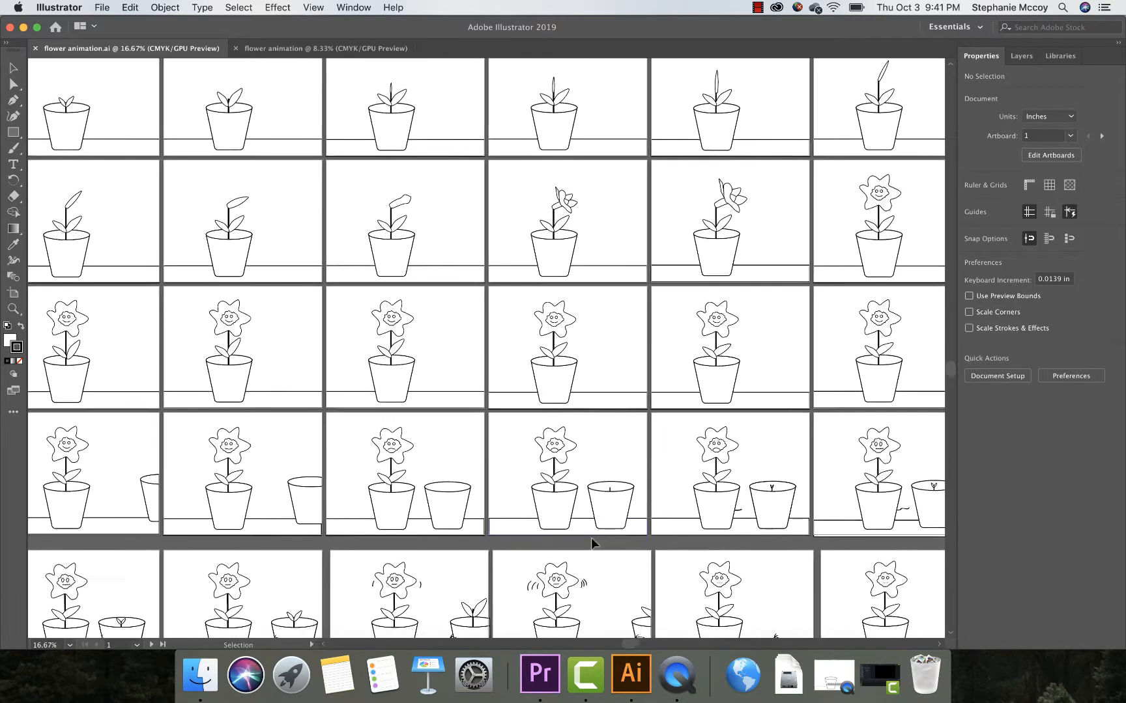
pyautogui.scroll(-4, 590, 543)
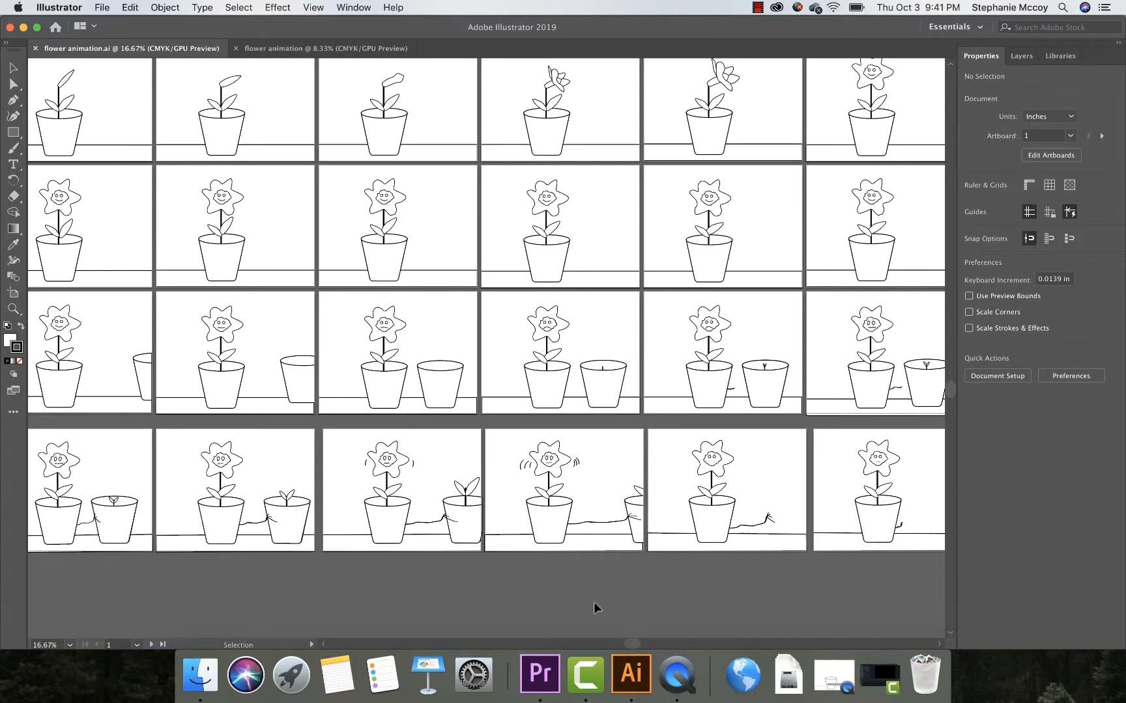
pyautogui.moveTo(628, 644); pyautogui.dragTo(680, 648)
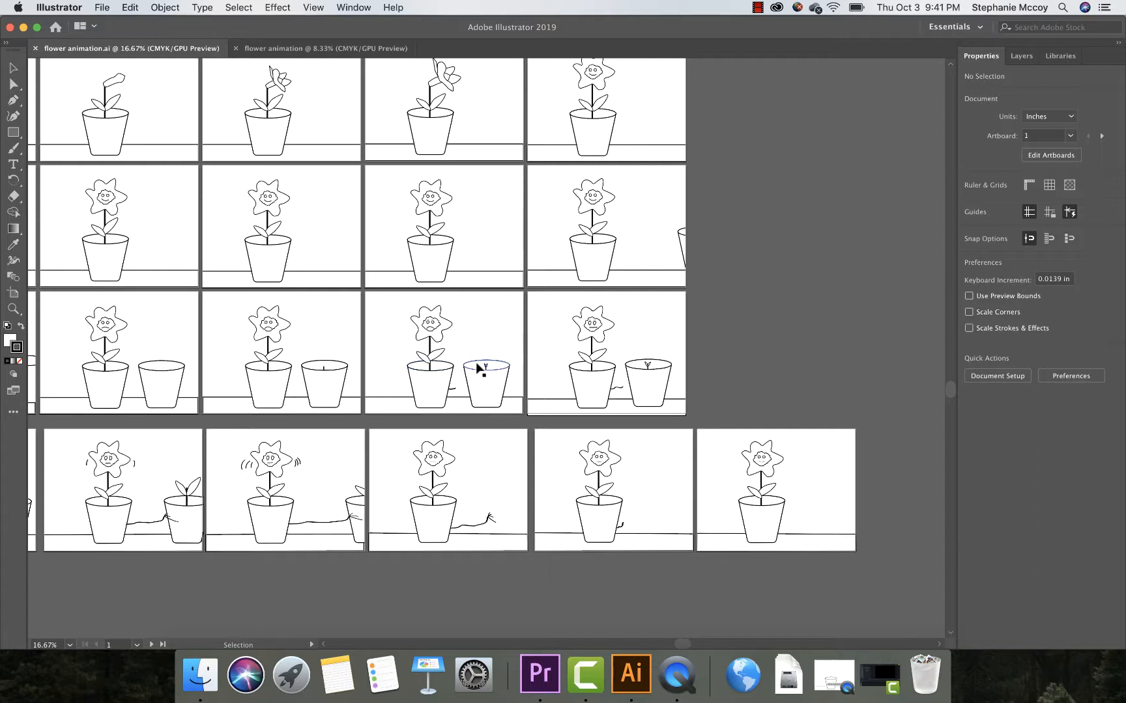
# Step: Look over the Export for Screens settings for the artboards and close them without exporting
pyautogui.click(103, 8)
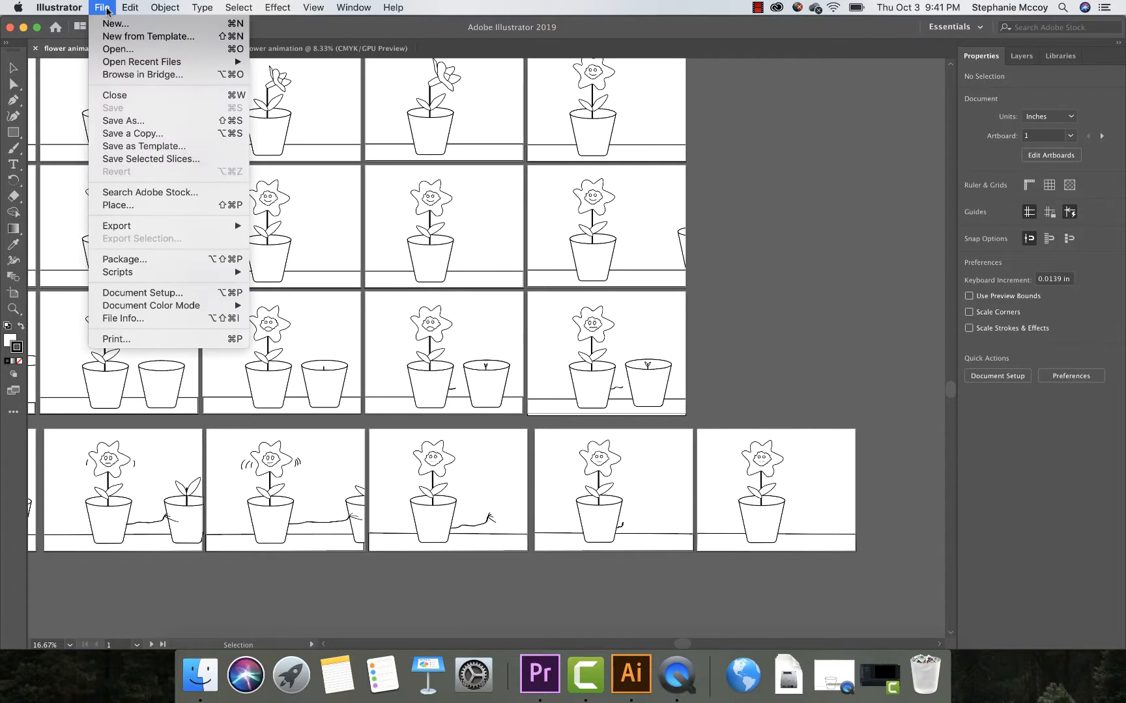
pyautogui.moveTo(112, 228)
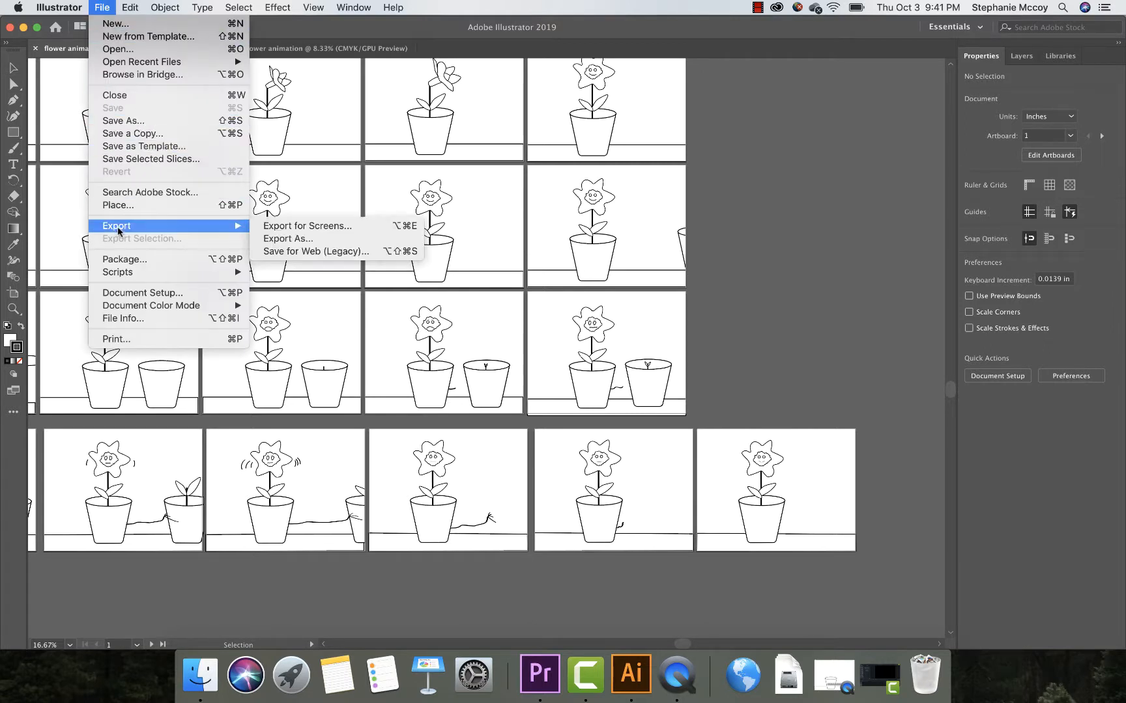
pyautogui.click(301, 228)
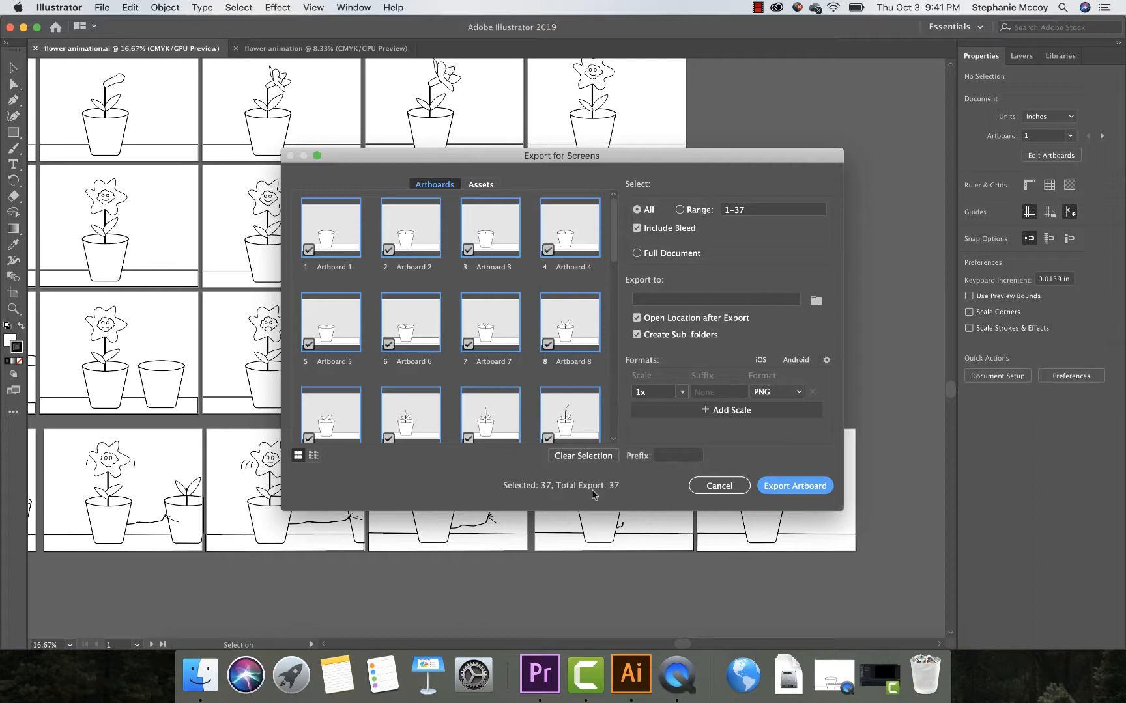
pyautogui.click(712, 490)
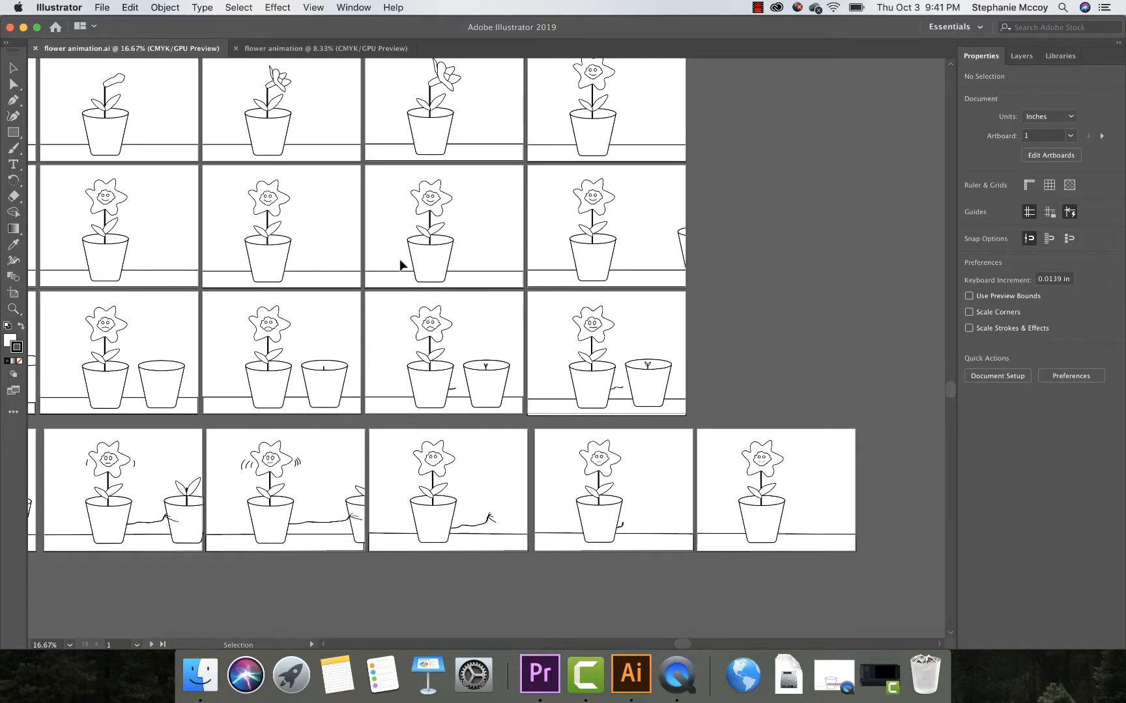
# Step: Look over the Export As options with Use Artboards enabled for all artboards, check the available file formats, and leave without exporting
pyautogui.click(102, 8)
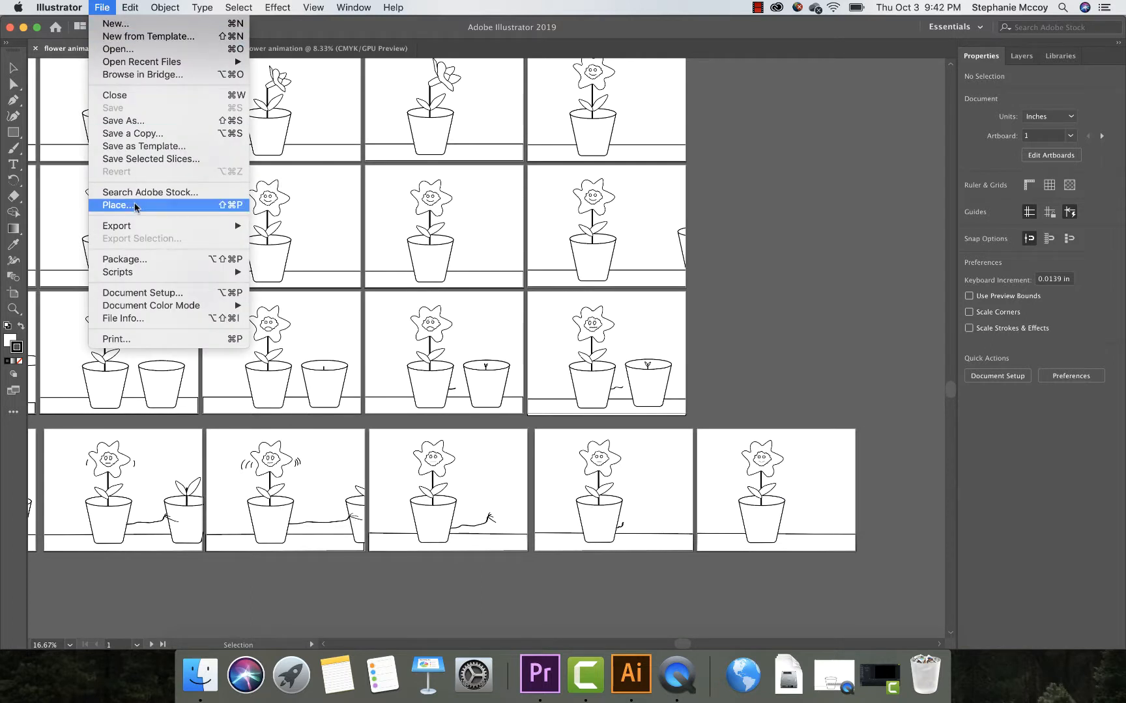
pyautogui.moveTo(138, 226)
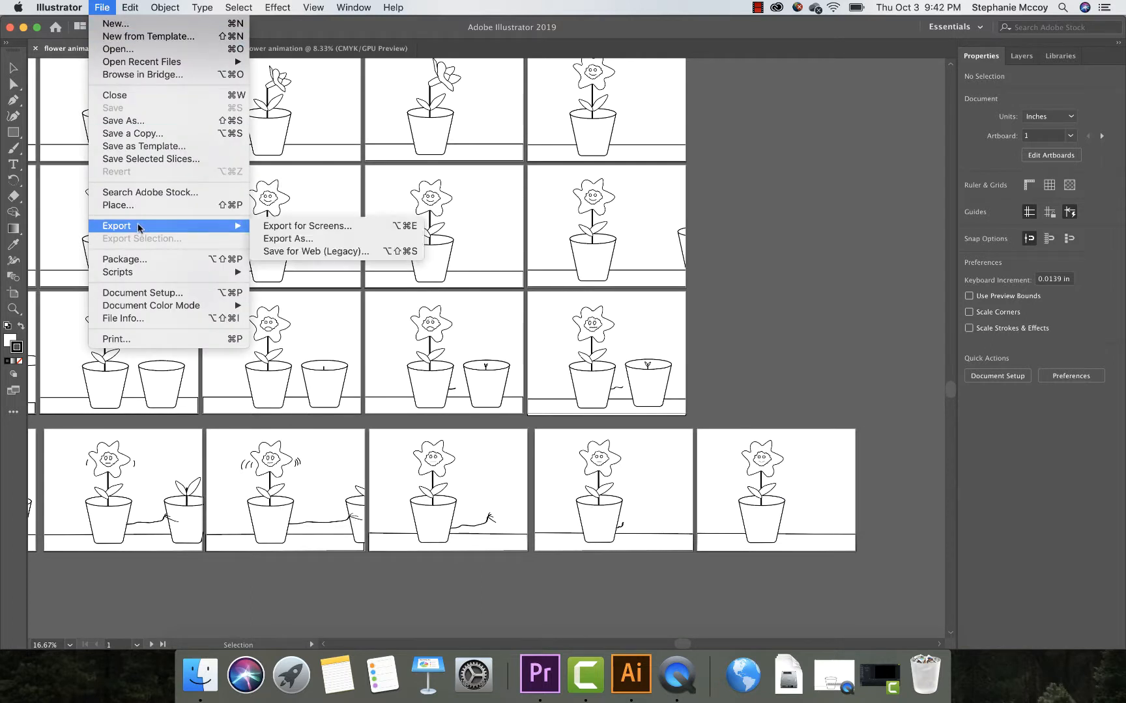
pyautogui.click(284, 241)
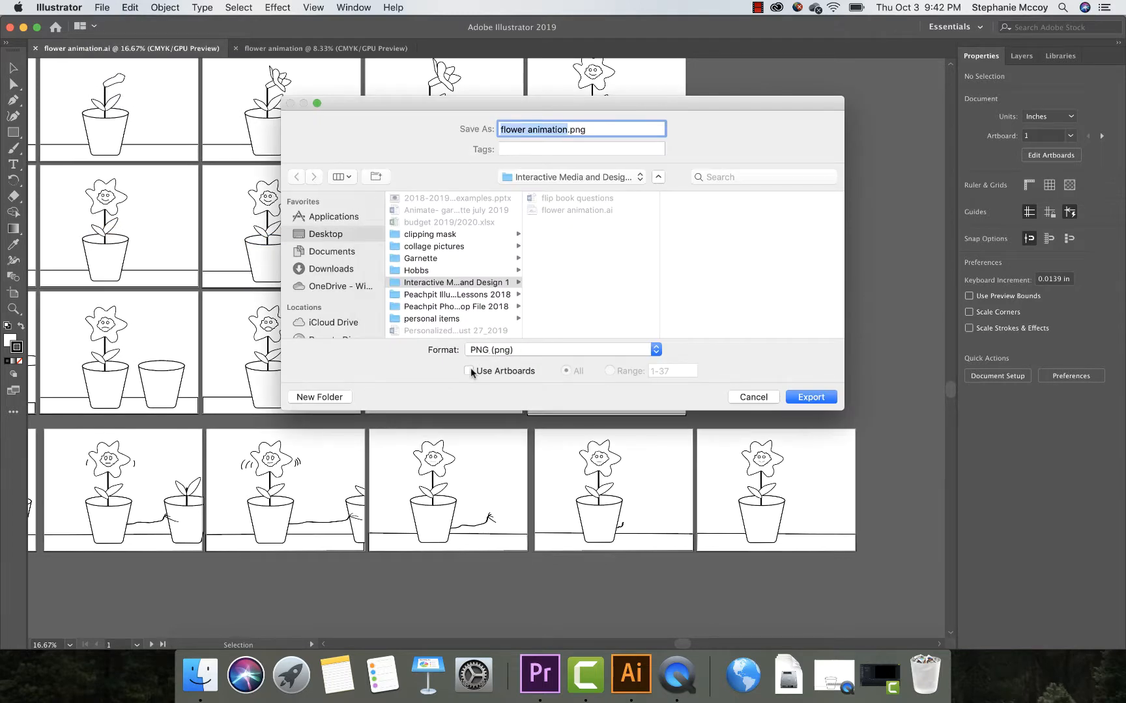
pyautogui.click(469, 372)
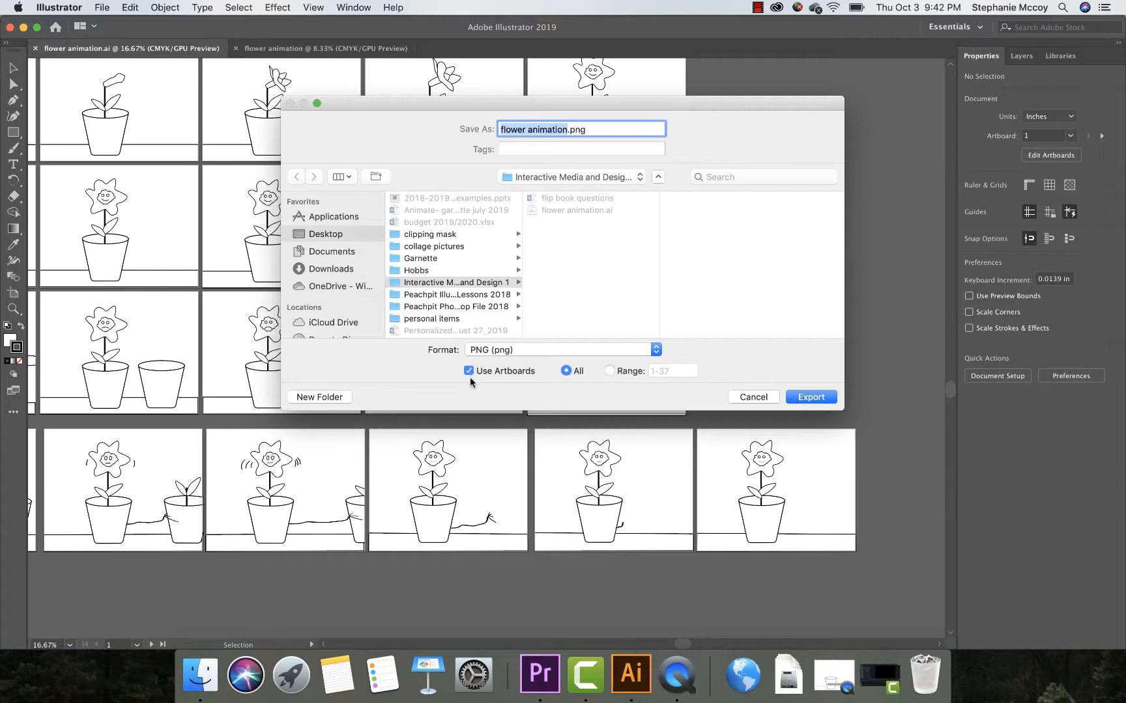
pyautogui.click(523, 352)
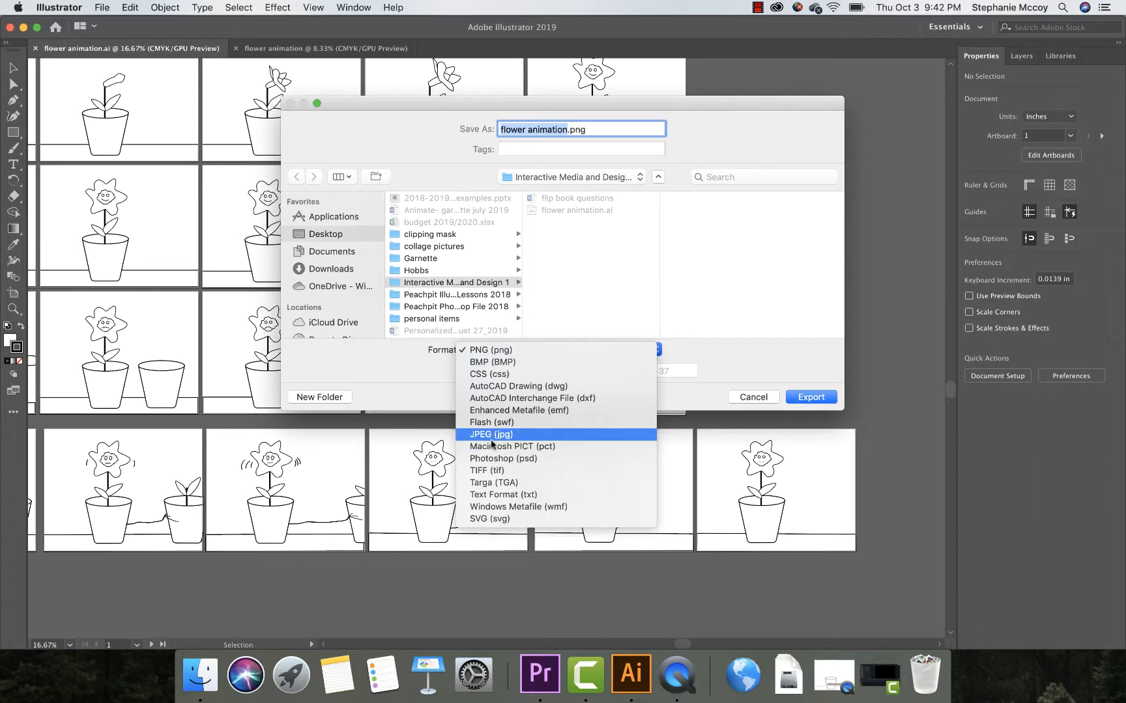
pyautogui.click(745, 353)
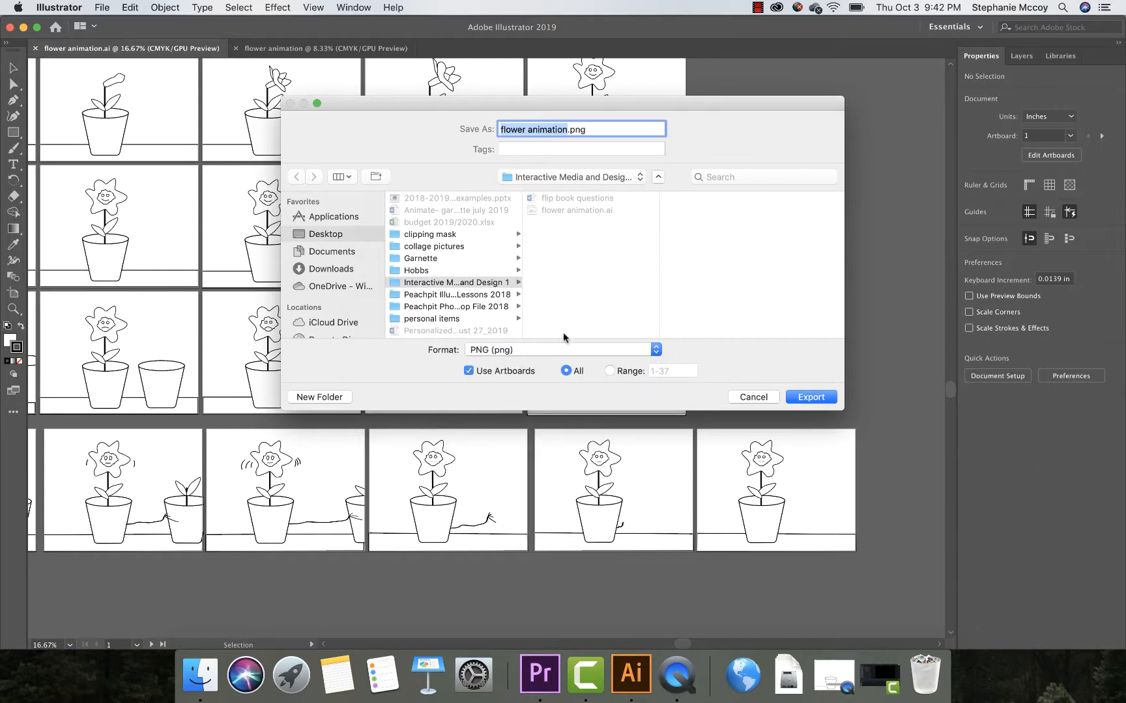
pyautogui.click(754, 397)
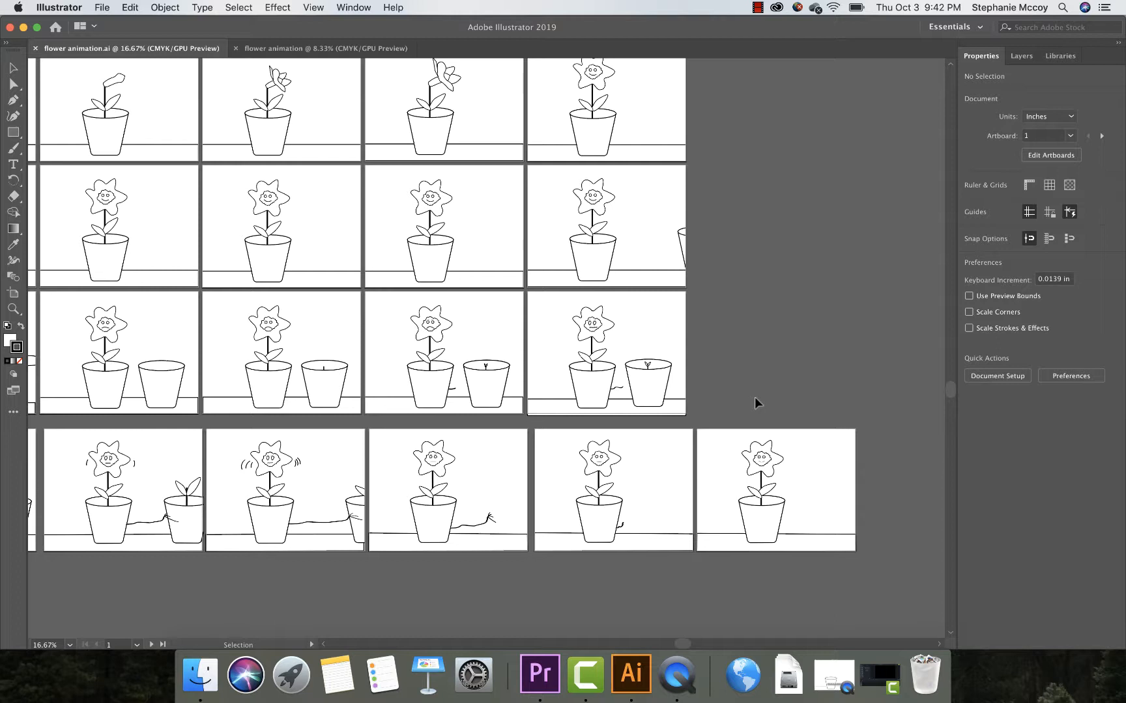
# Step: Play the finished flower animation-01.mp4 in QuickTime Player, close it and return to the frames in Illustrator
pyautogui.click(677, 675)
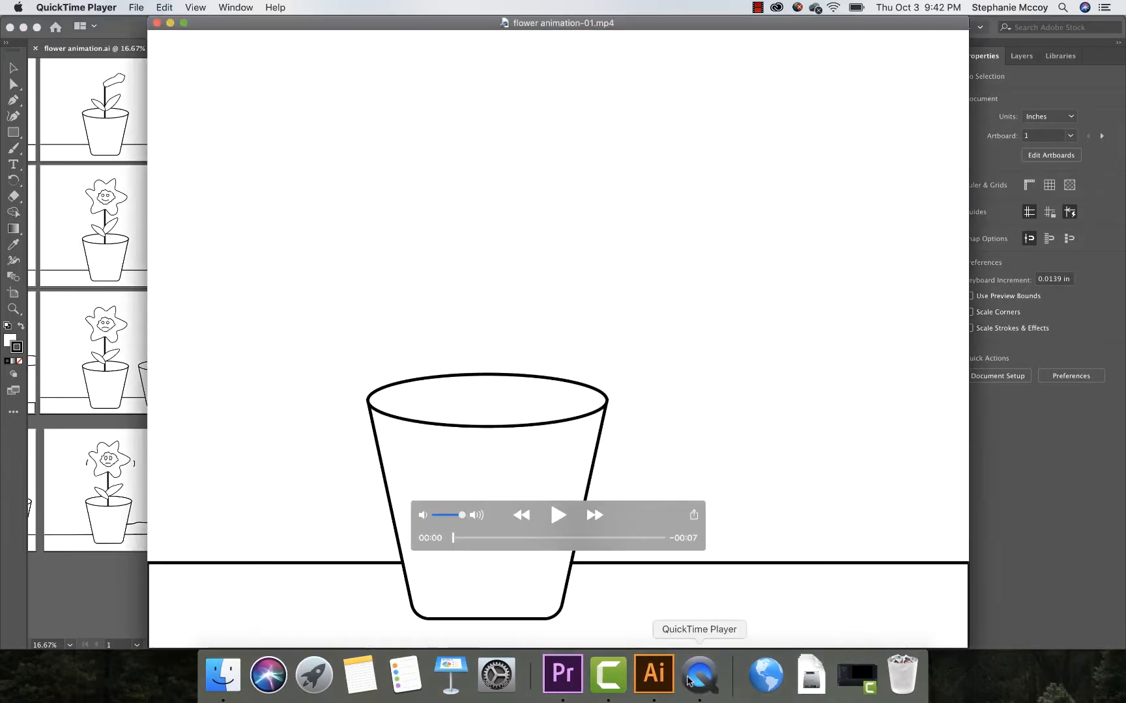
pyautogui.click(567, 513)
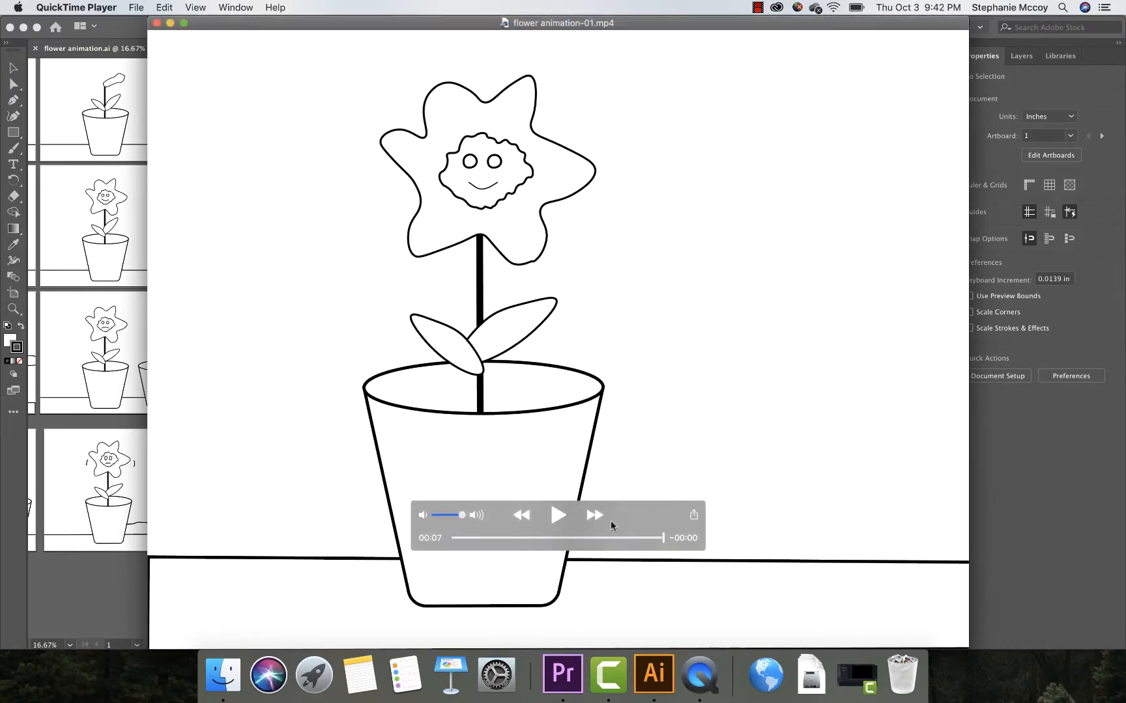
pyautogui.click(156, 23)
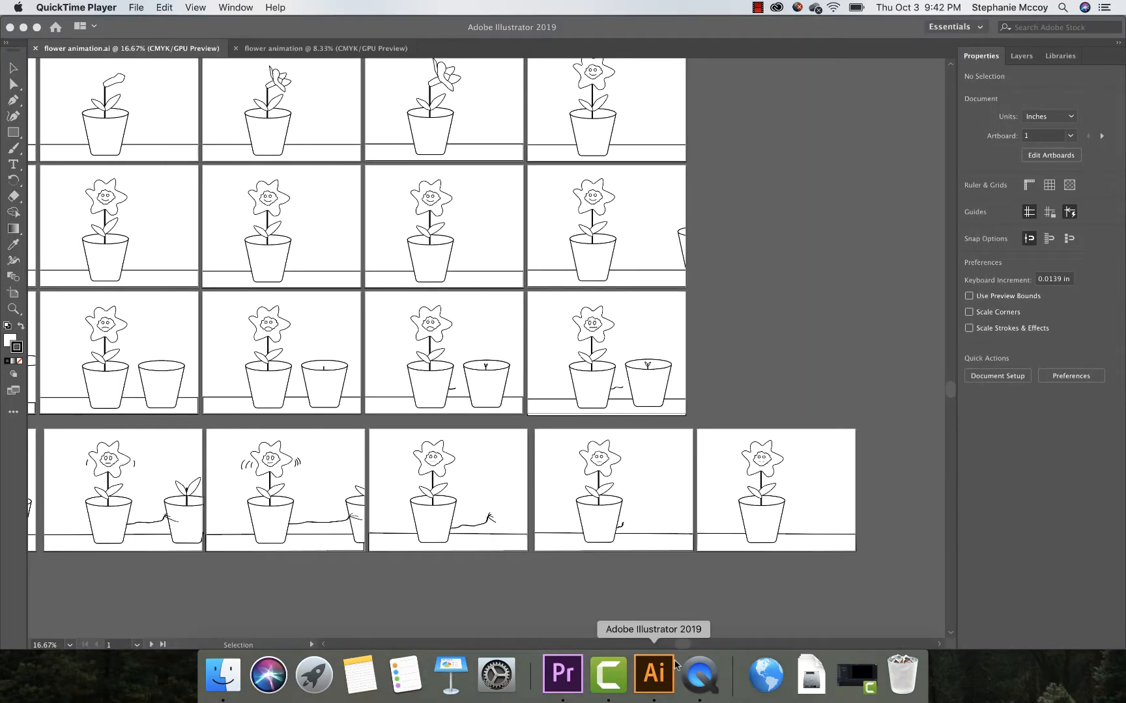
pyautogui.click(654, 673)
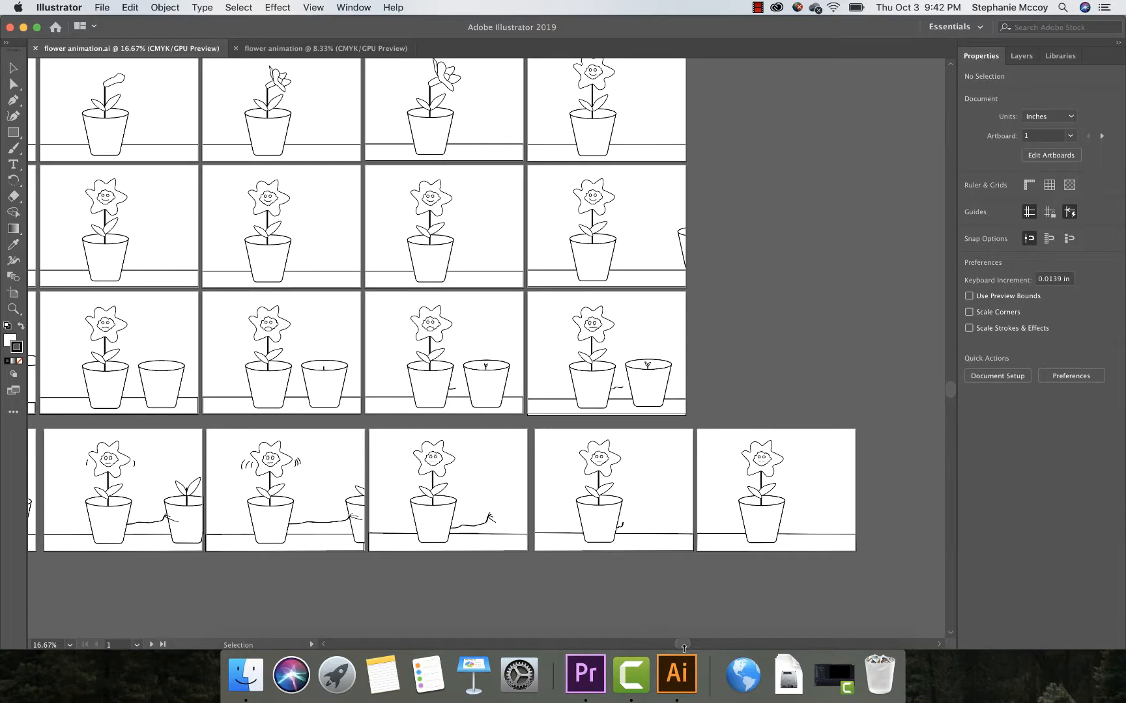
pyautogui.moveTo(683, 647); pyautogui.dragTo(619, 644)
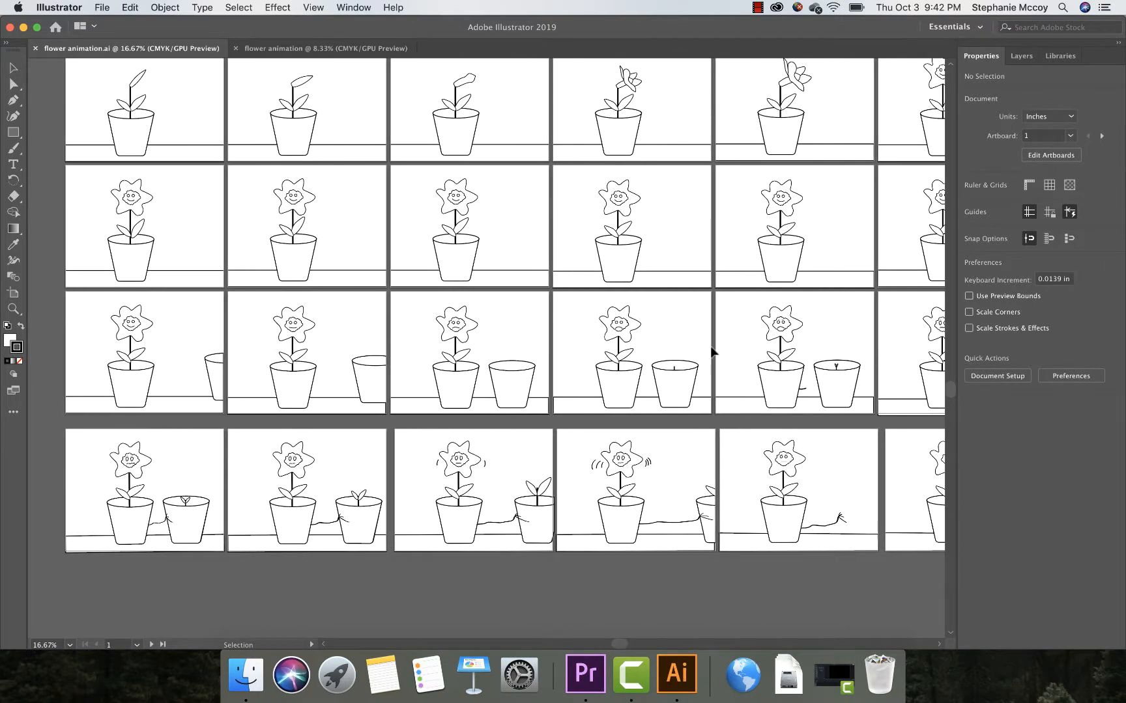